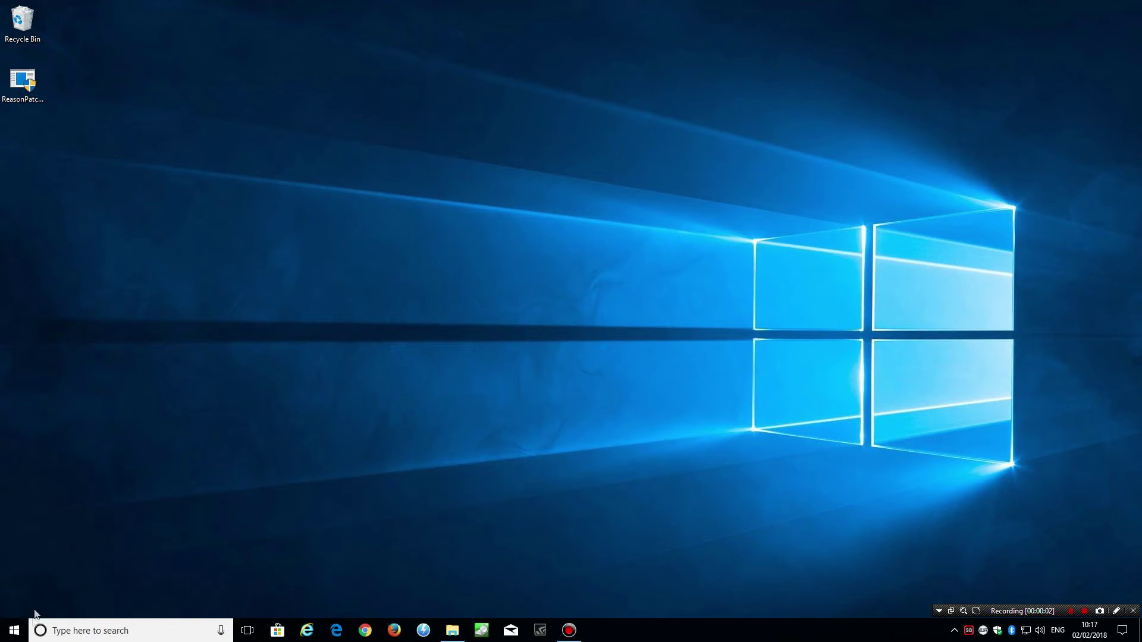
Try launching Reason from the Start menu and dismiss its unexpected-error message
{"action": "left_click", "coordinate": [13, 630]}
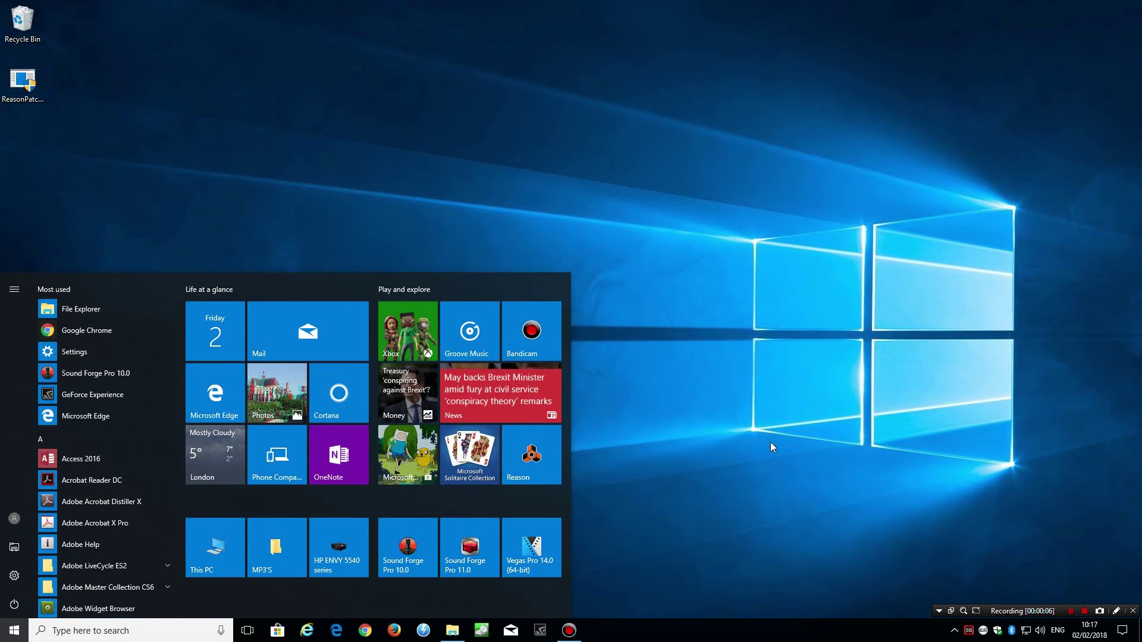
{"action": "left_click", "coordinate": [603, 459]}
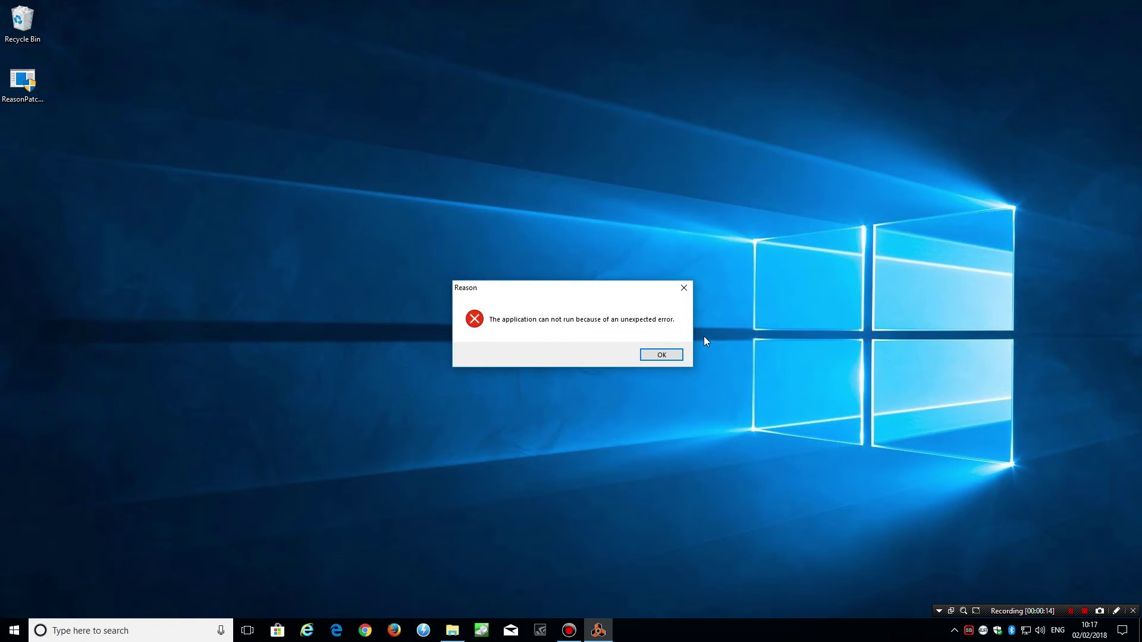
{"action": "left_click", "coordinate": [663, 357]}
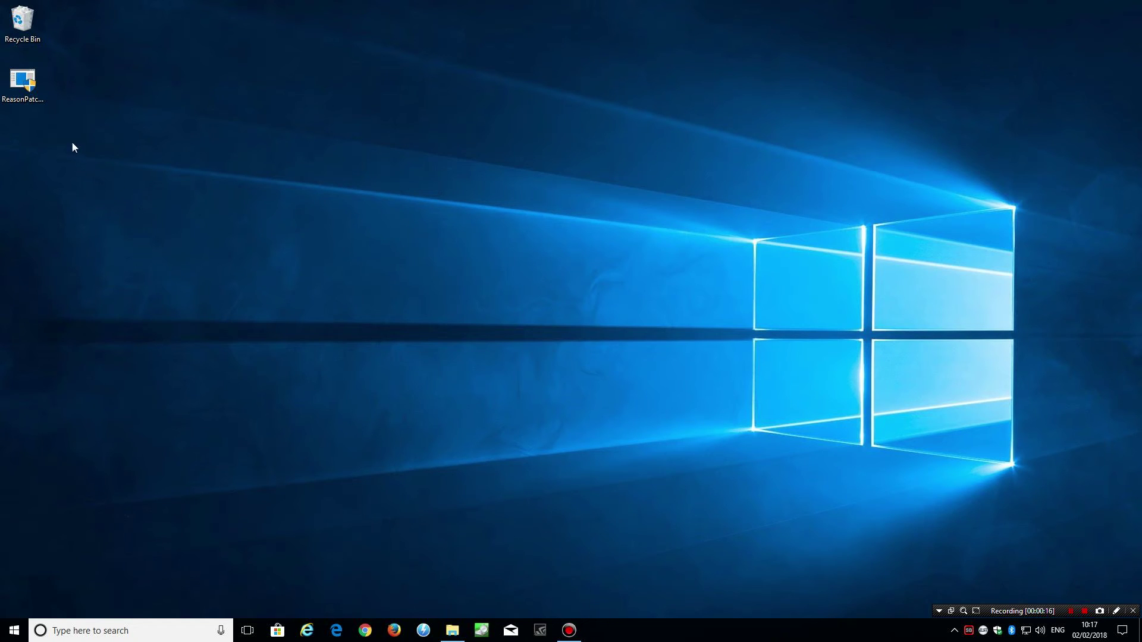
Run ReasonPatch.exe from the desktop, install the registry patch, and close the console
{"action": "double_click", "coordinate": [21, 82]}
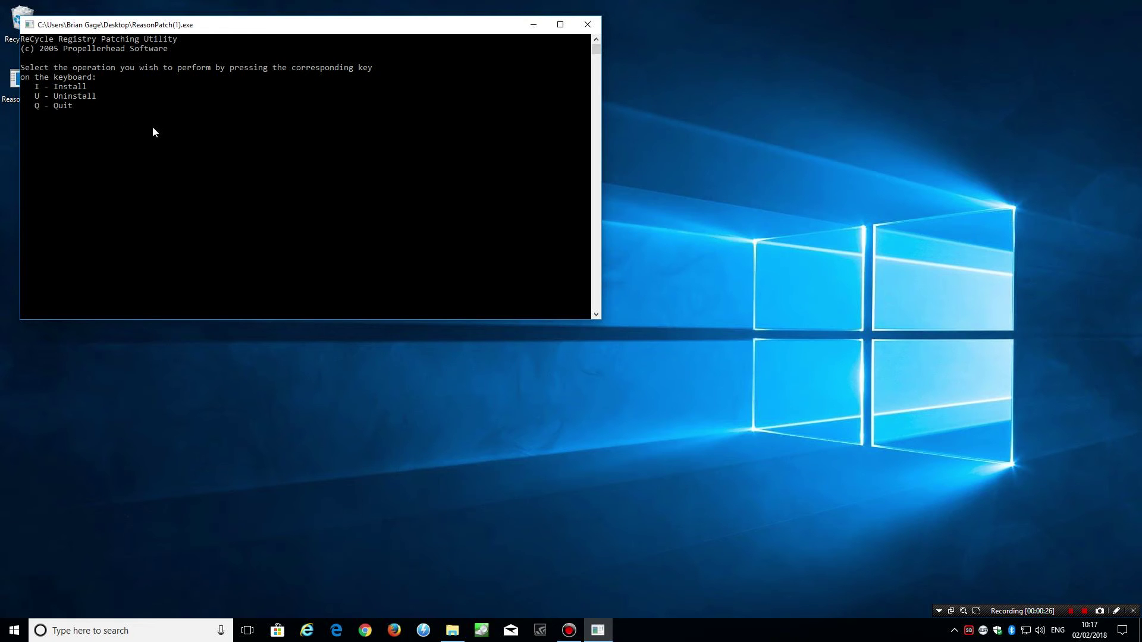
{"action": "key", "text": "i"}
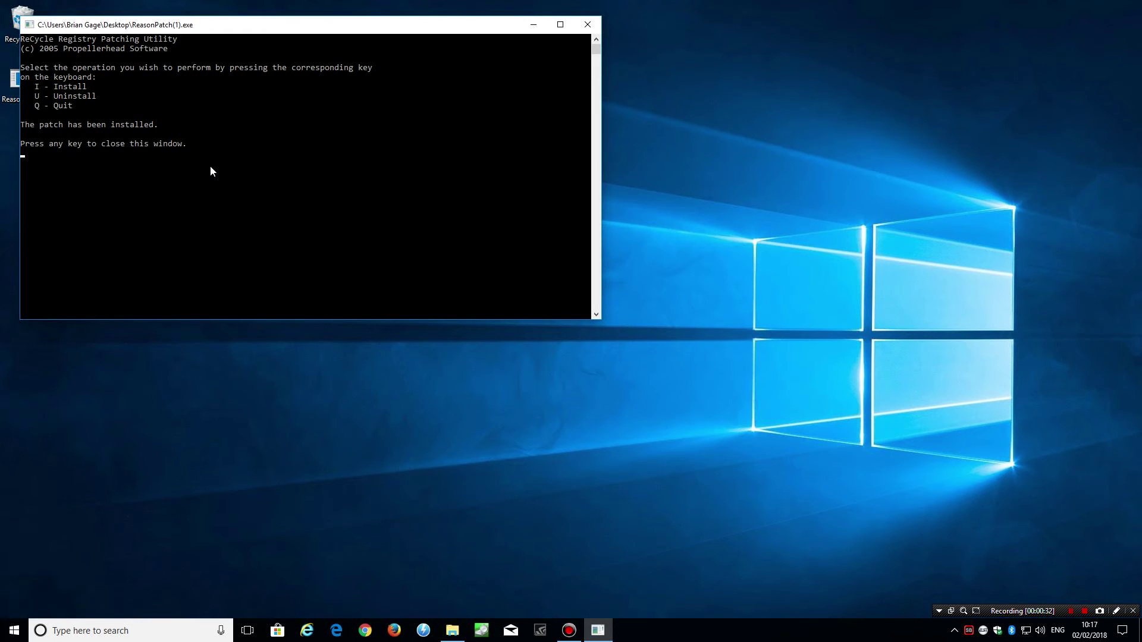
{"action": "key", "text": "Return"}
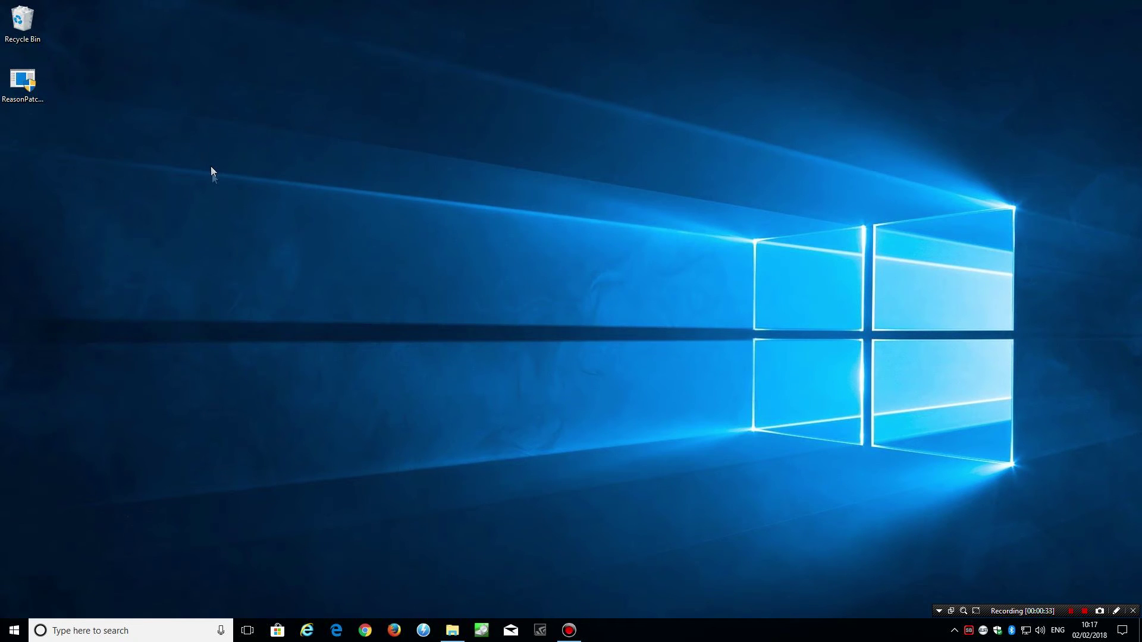
Launch Reason from the Start menu and bring the loaded Demo Song window into focus
{"action": "left_click", "coordinate": [15, 631]}
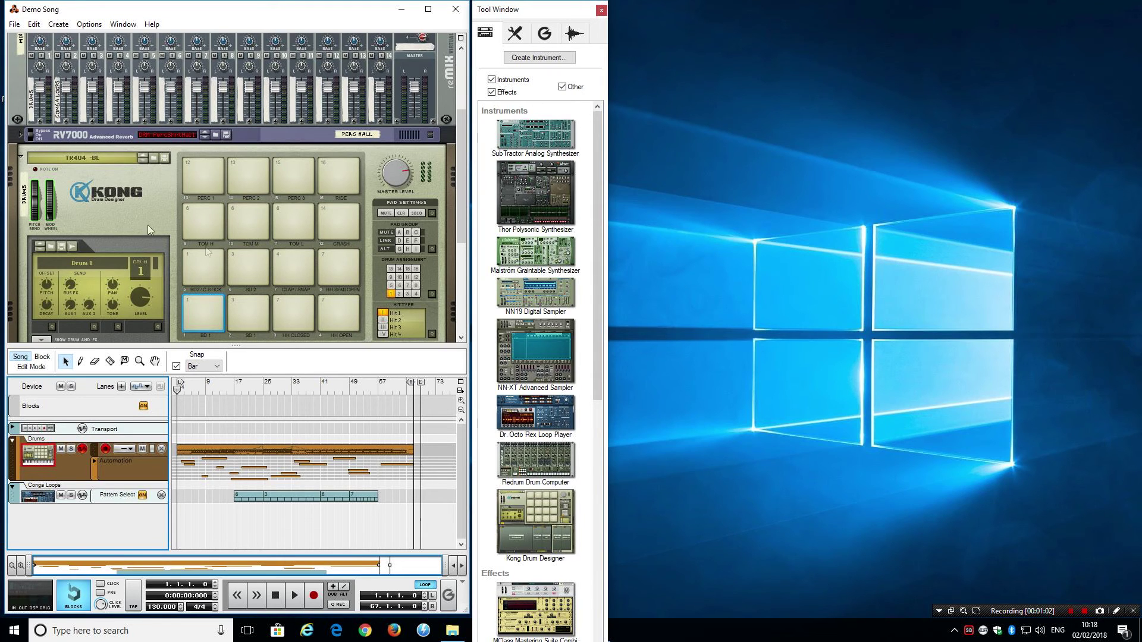
{"action": "left_click", "coordinate": [304, 272]}
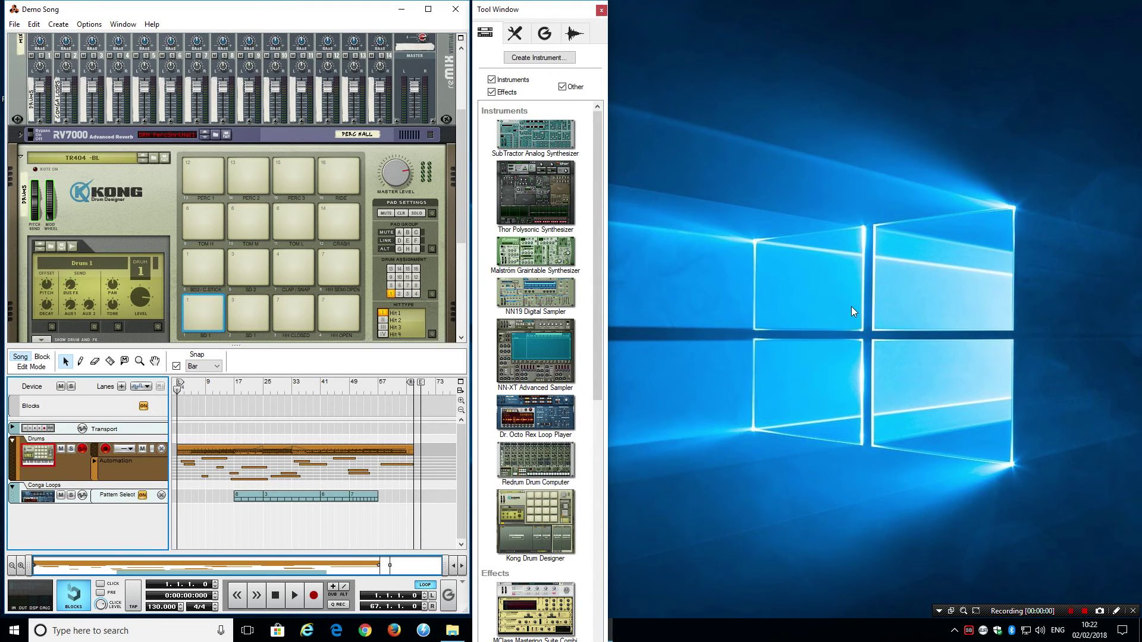